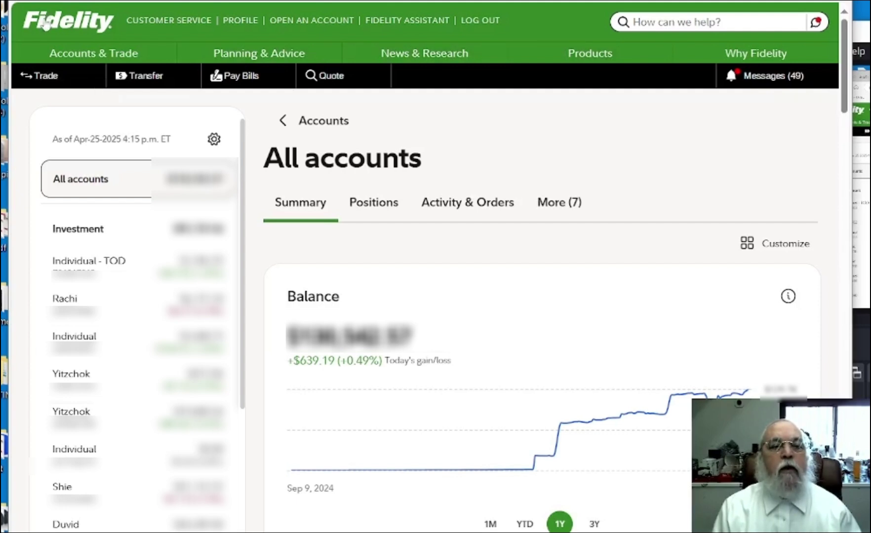
- Start a Stocks/ETFs recurring investment from the trade ticket, funded by the chosen brokerage account
click(44, 78)
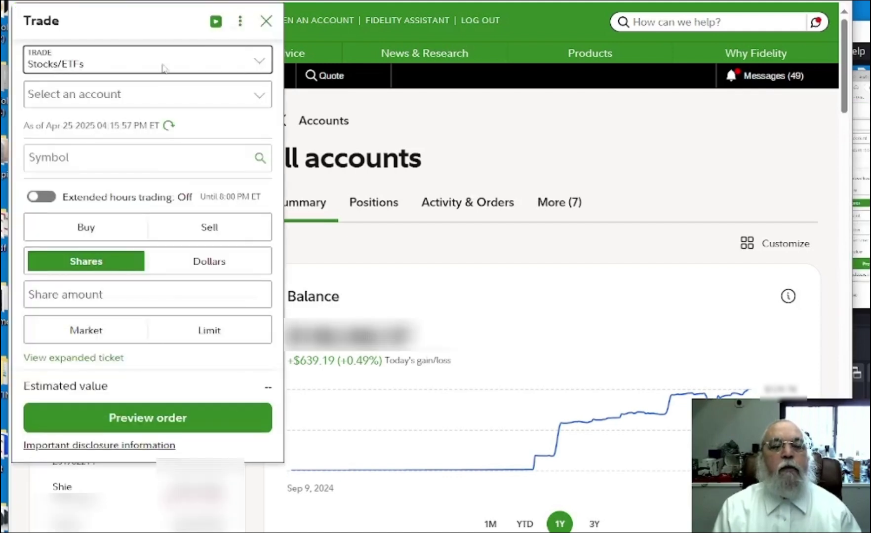
click(259, 67)
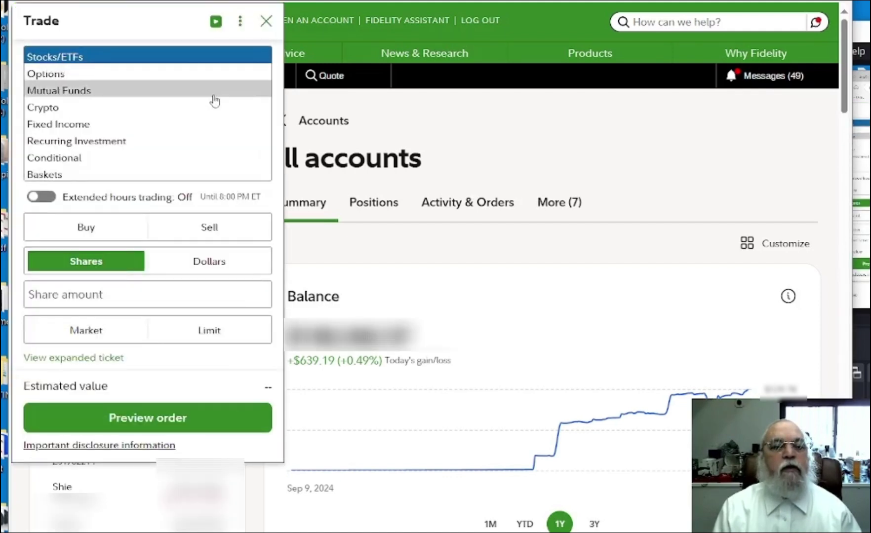
click(171, 143)
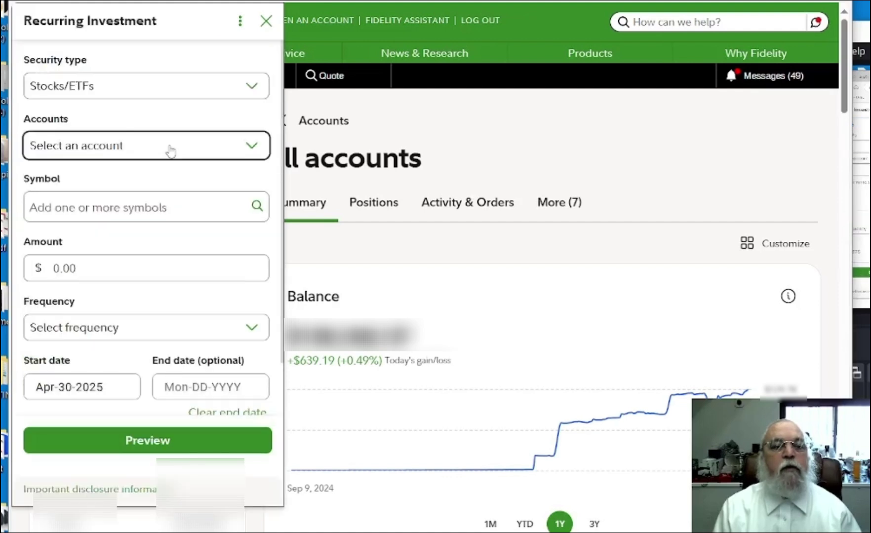
click(140, 147)
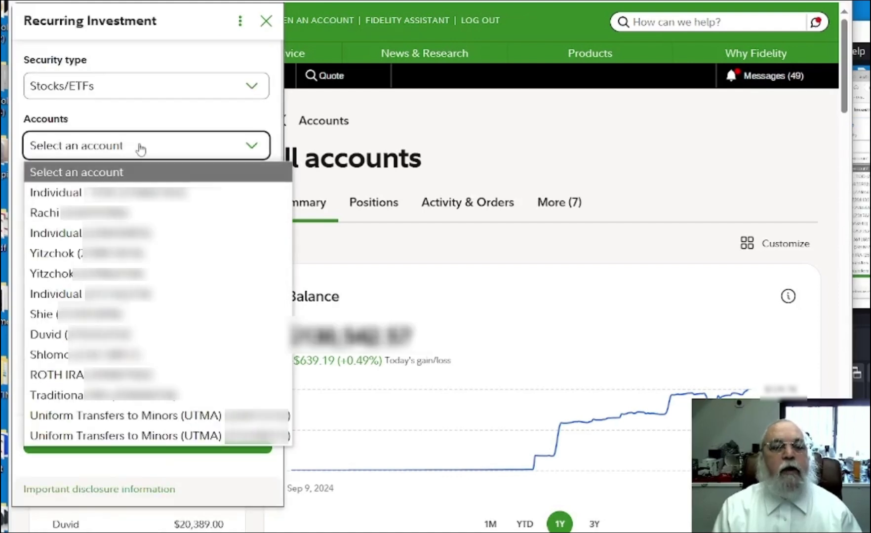
key(Down)
key(Down)
key(Down)
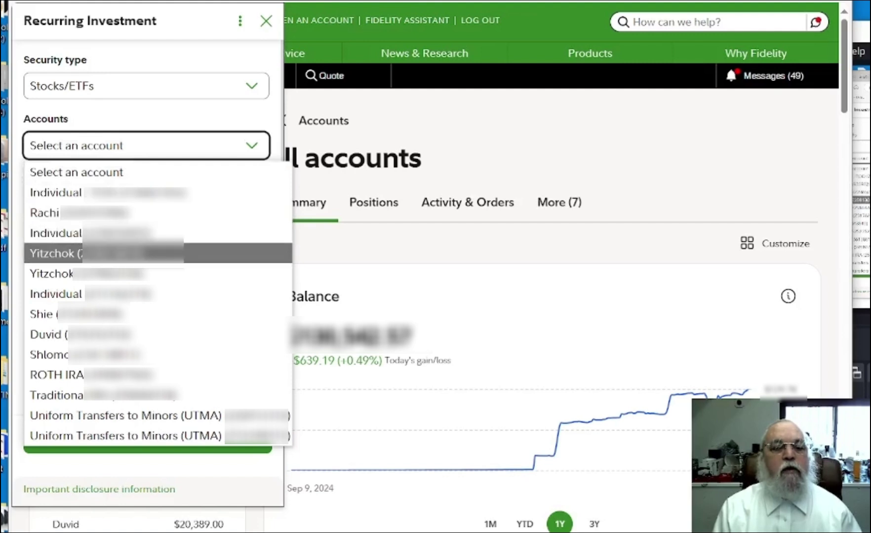
key(Return)
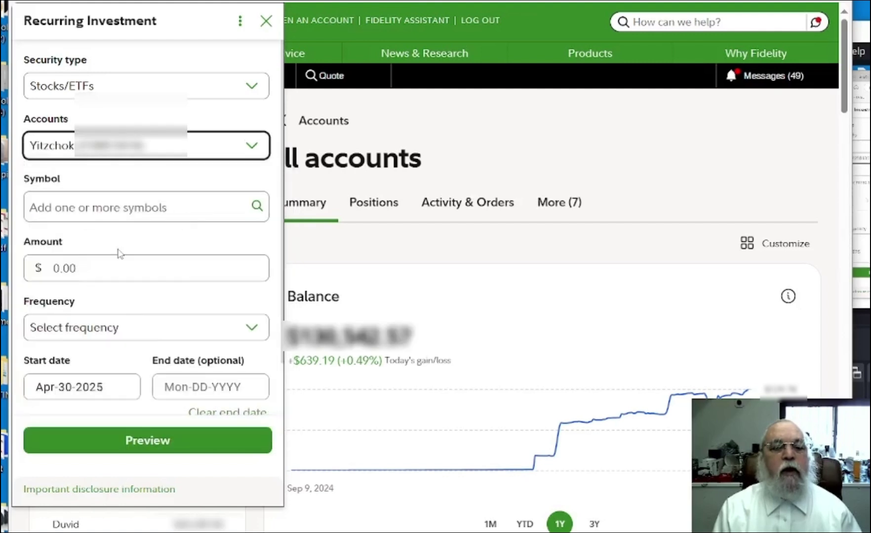
click(110, 210)
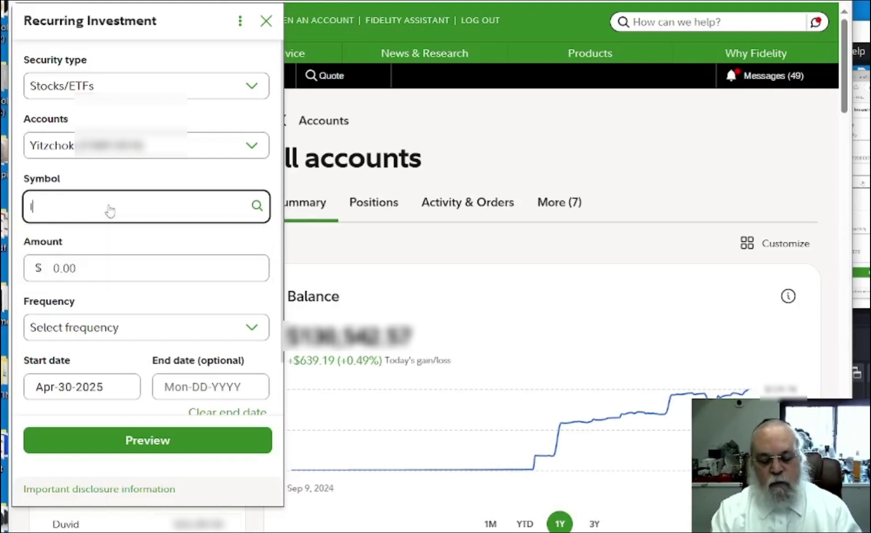
- Search for and add the symbols IVV, QQQM and SCHD to the recurring investment form
text(IVV)
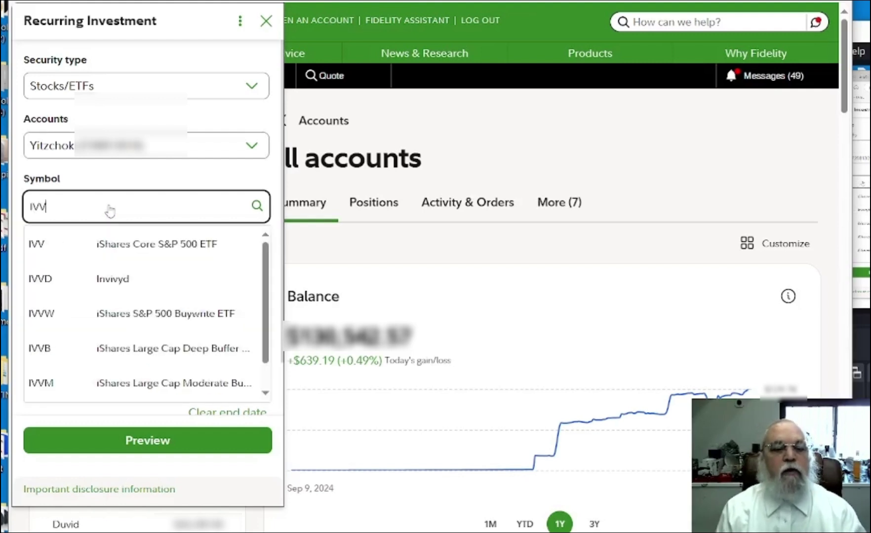
click(123, 244)
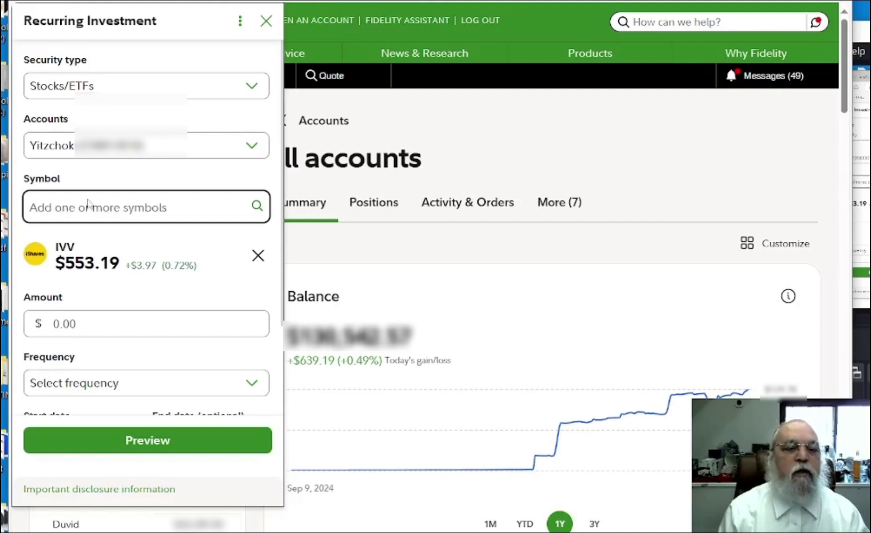
click(109, 210)
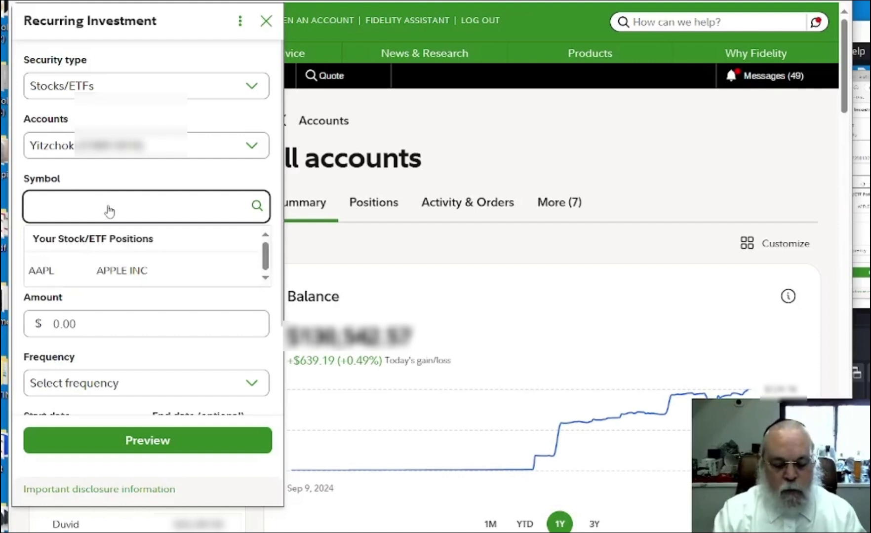
text(QQQ)
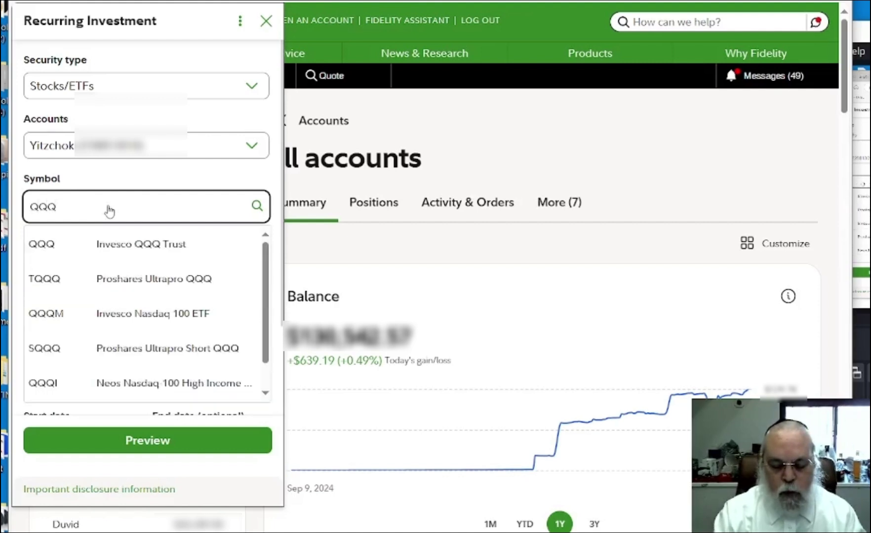
text(M)
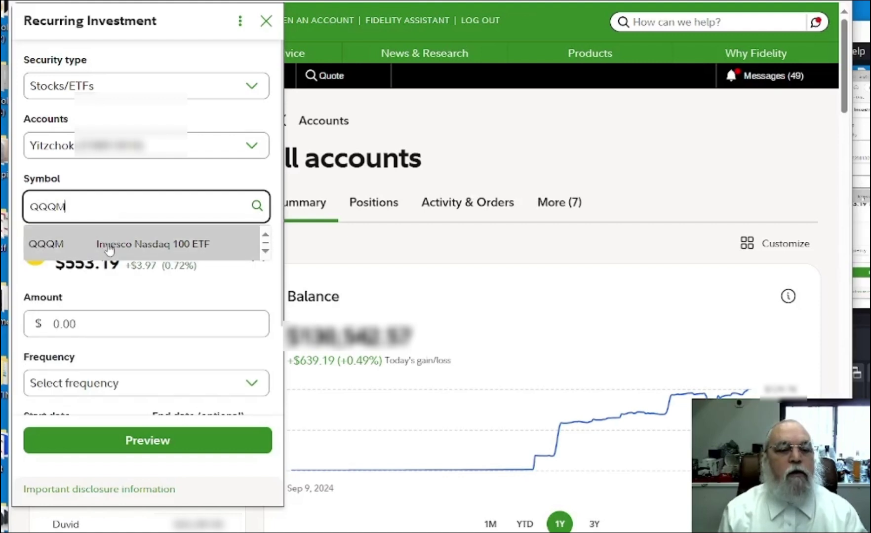
click(110, 246)
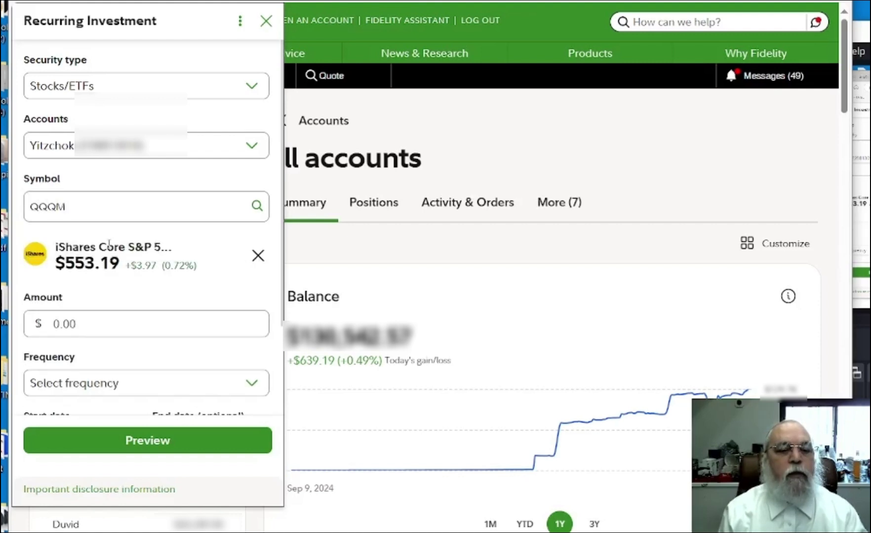
click(101, 207)
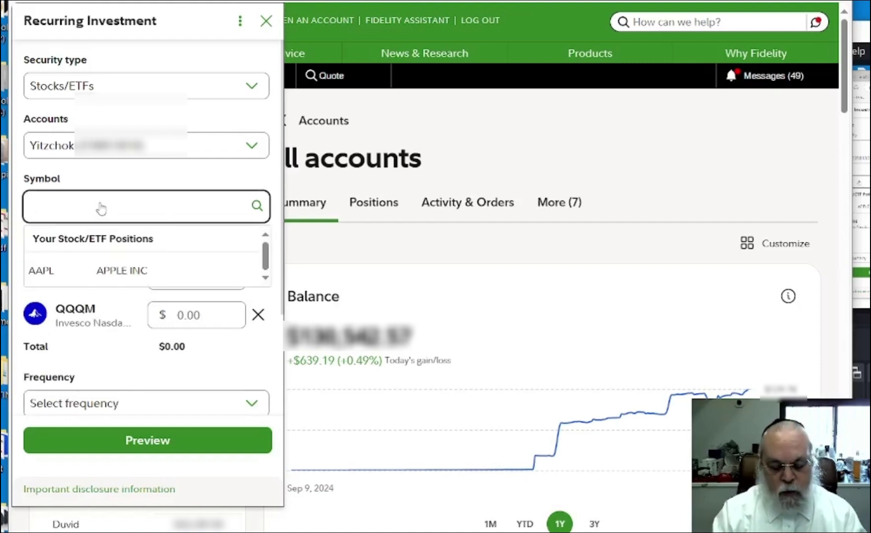
text(SCHD)
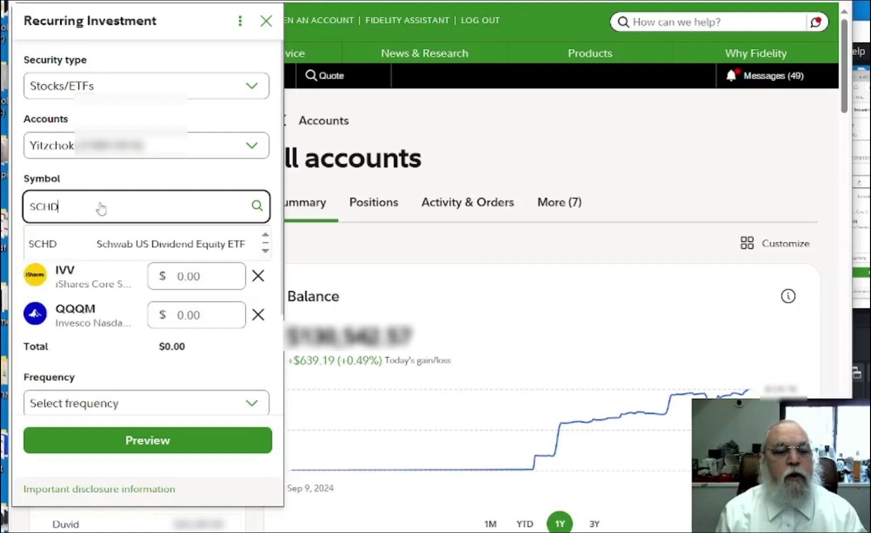
click(86, 244)
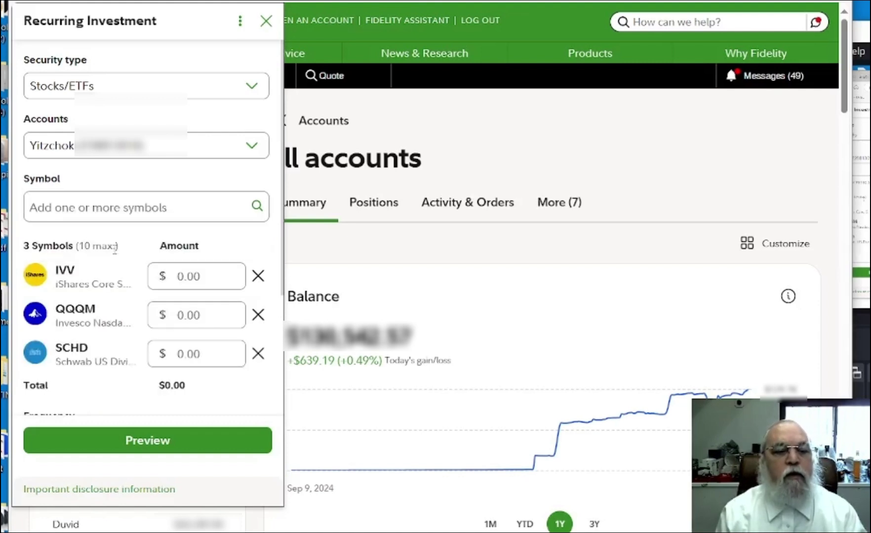
scroll(195, 265, down, 3)
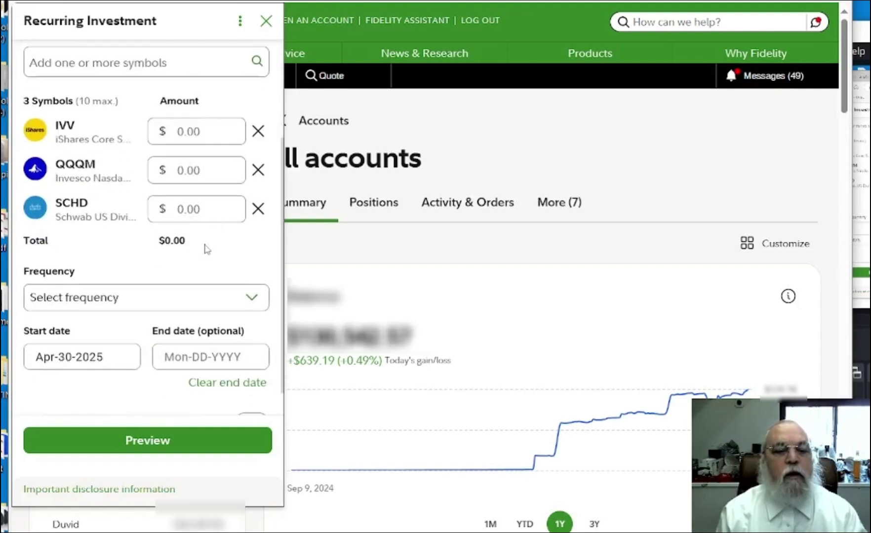
- Enter amounts of $20 for IVV, $15 for QQQM and $15 for SCHD, totalling $50
click(210, 132)
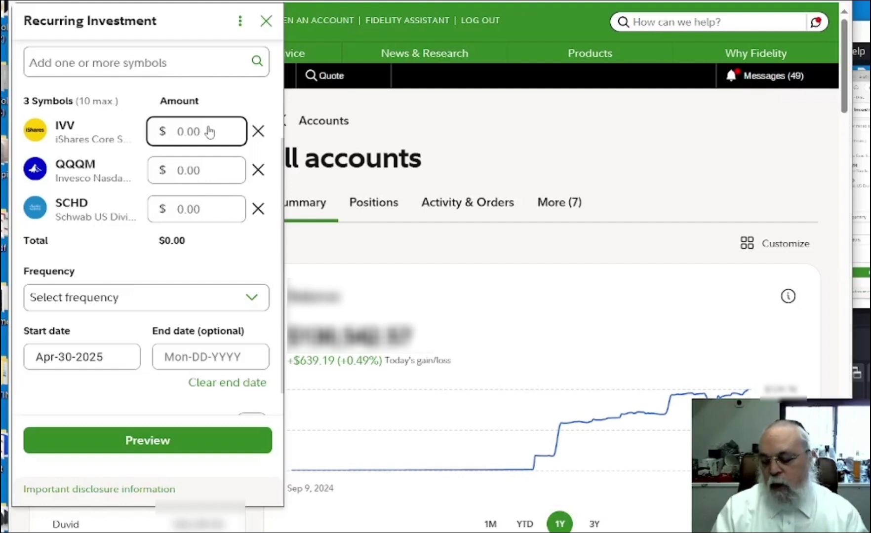
text(70)
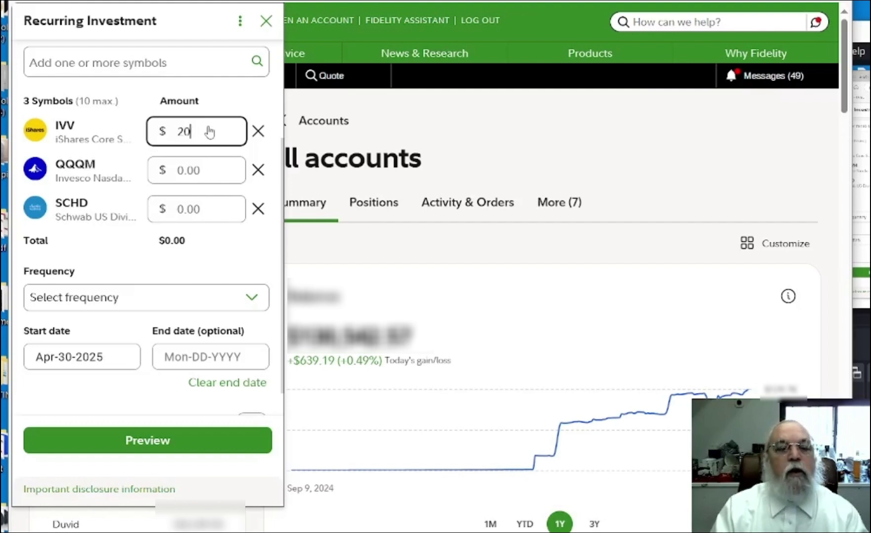
click(198, 171)
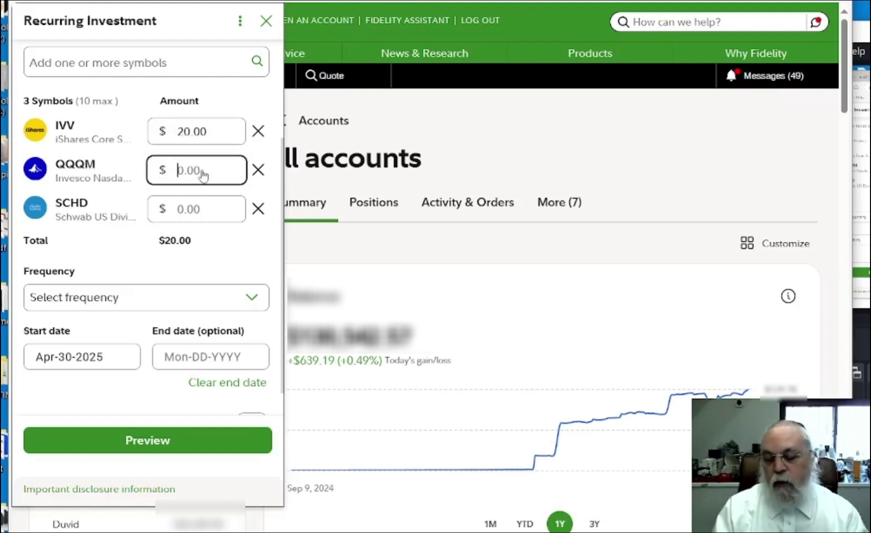
text(15)
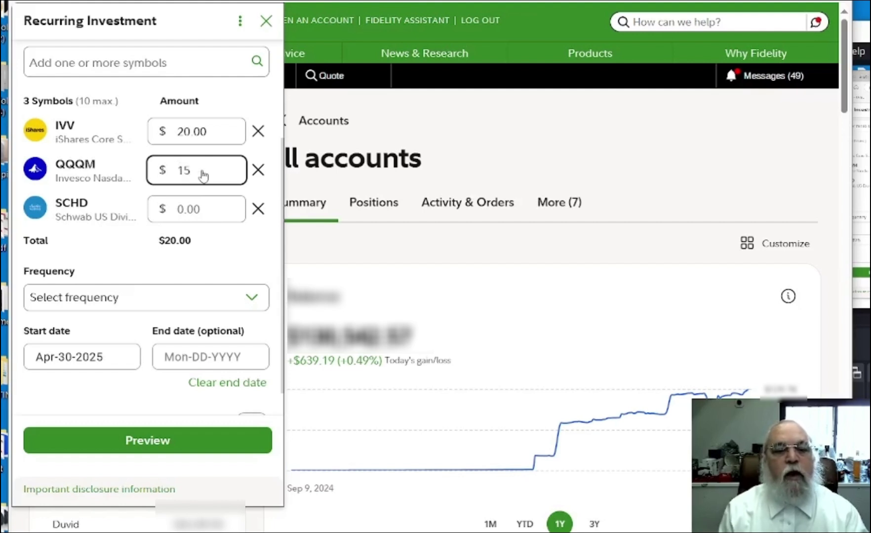
click(222, 207)
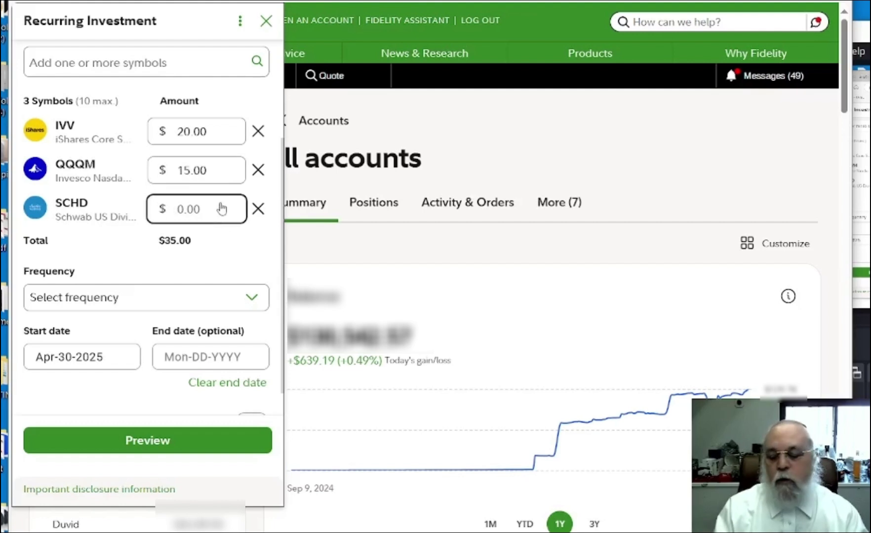
text(15)
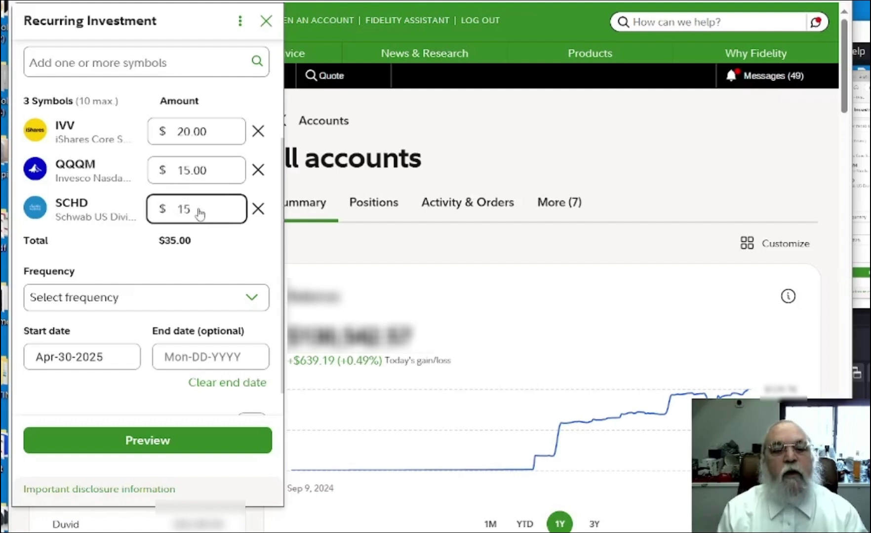
click(209, 254)
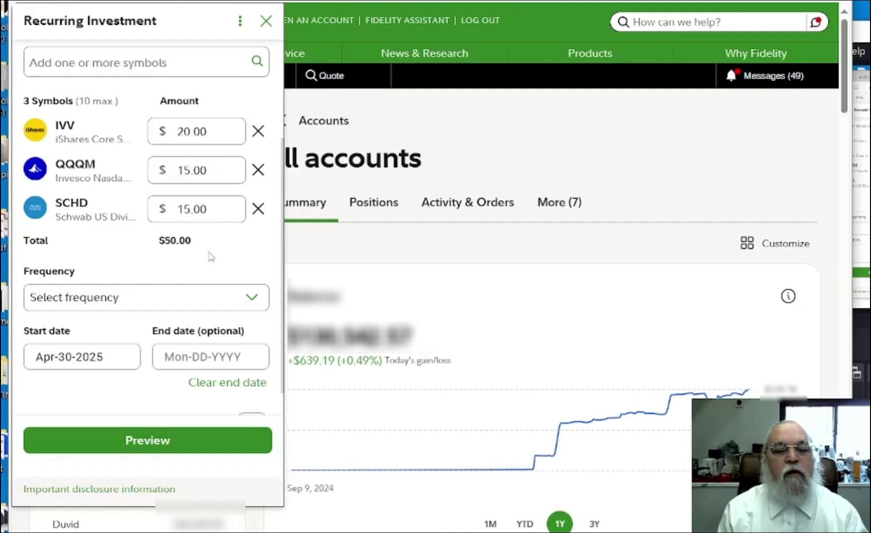
- Set the plan to repeat weekly on Wednesdays
click(139, 302)
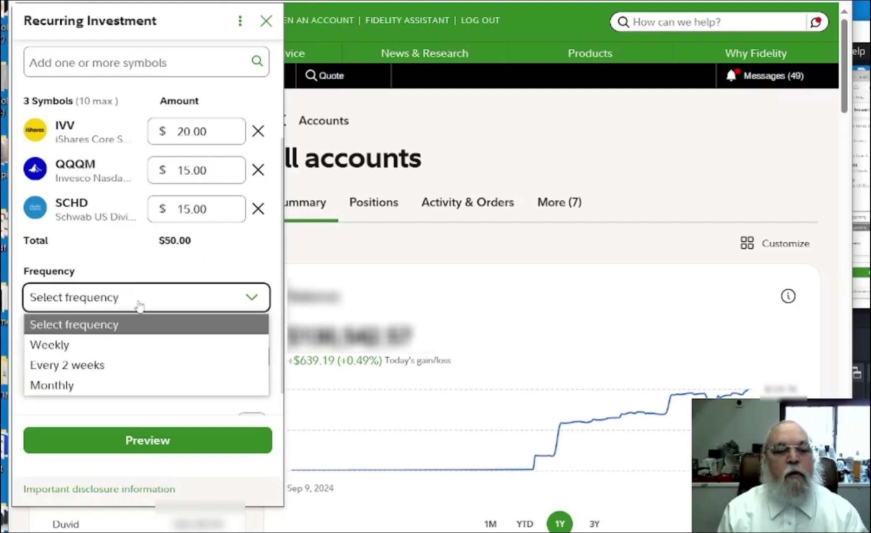
click(115, 349)
click(107, 351)
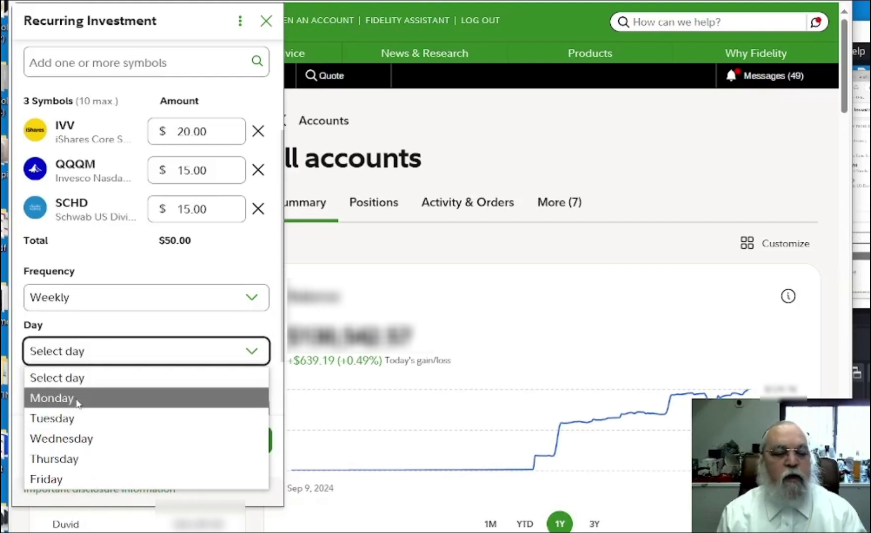
click(68, 439)
- Fund the plan from a linked bank account and preview it
scroll(117, 373, down, 2)
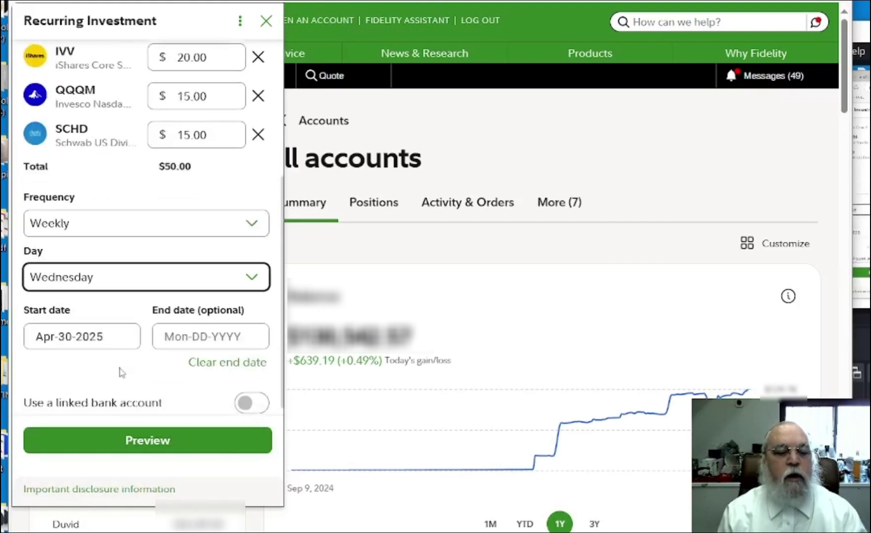
scroll(127, 320, down, 2)
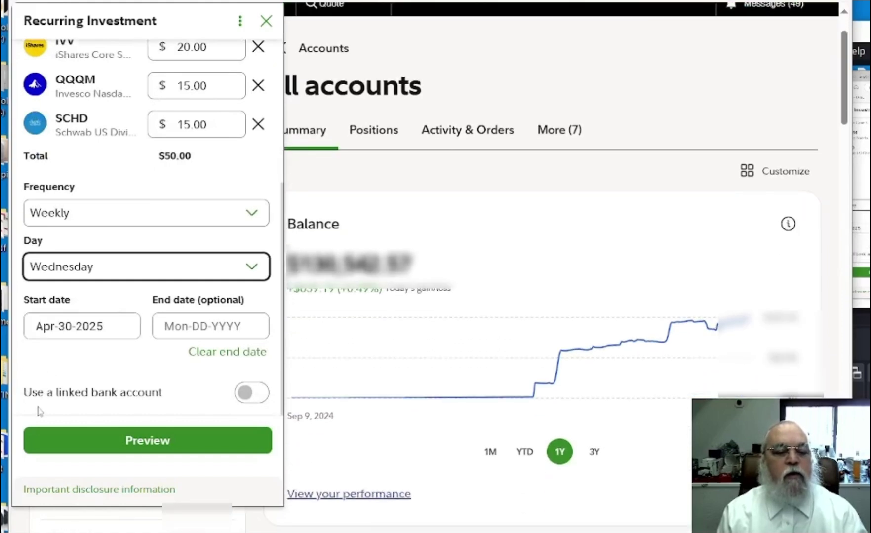
click(261, 397)
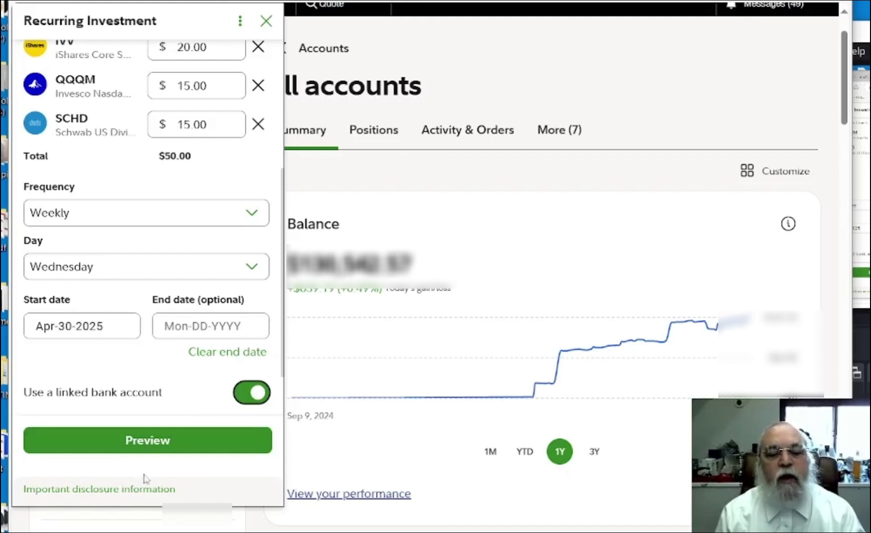
click(158, 448)
- Confirm the $50 weekly Wednesday plan and go to the Recurring activity list
click(153, 474)
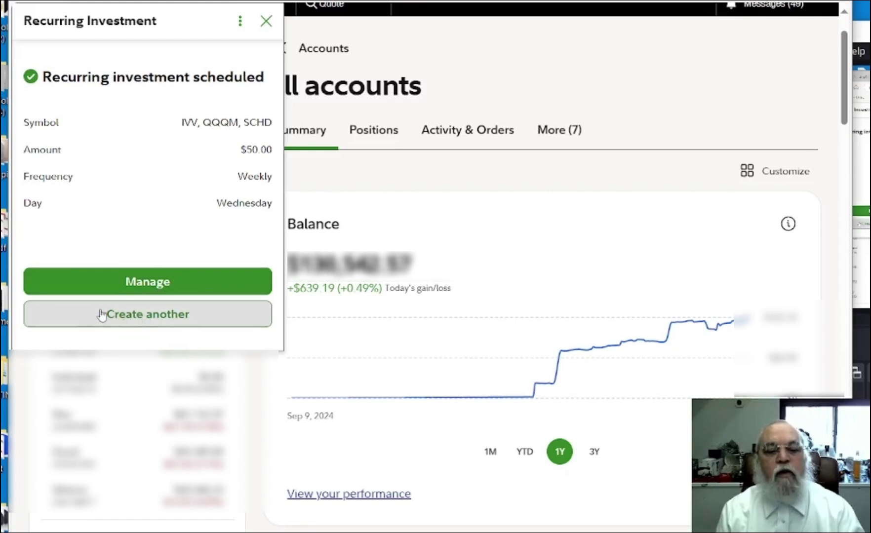
click(148, 284)
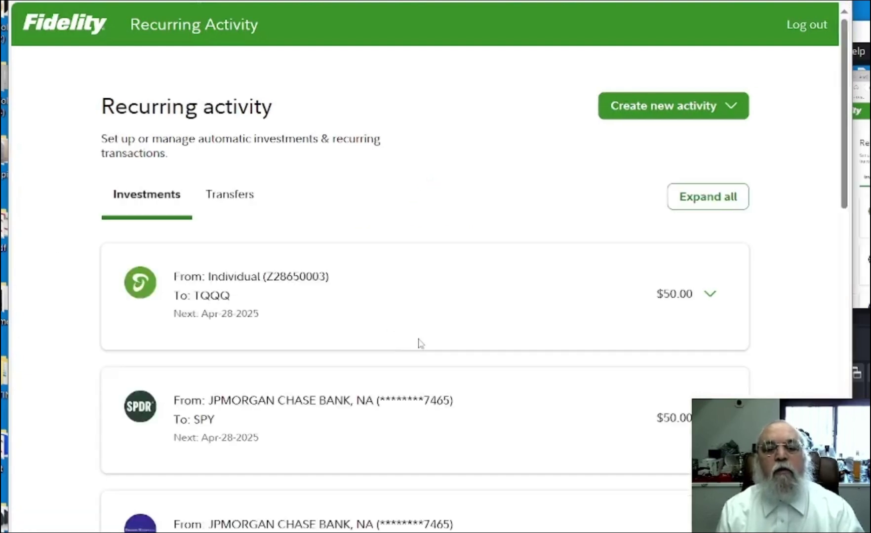
- Expand and then collapse the existing SPY plan's details in the recurring list
scroll(422, 320, down, 15)
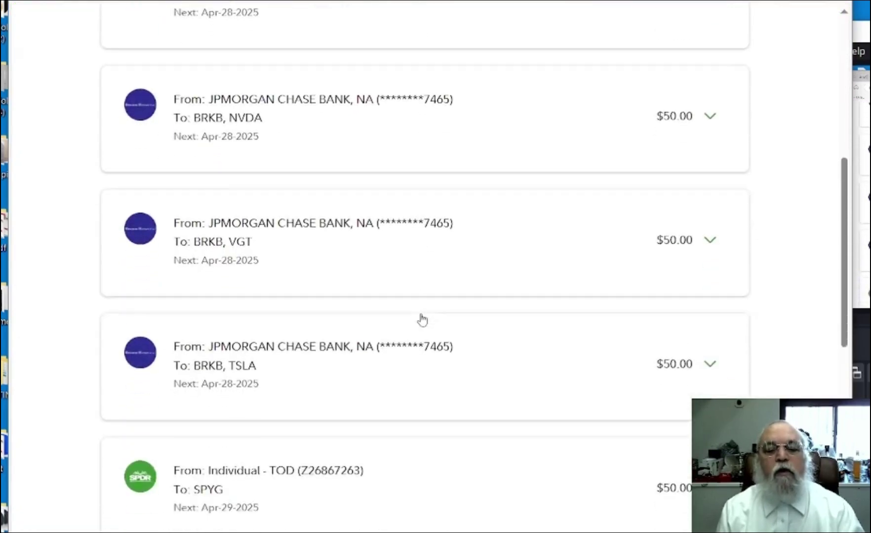
scroll(422, 318, down, 5)
scroll(420, 317, up, 13)
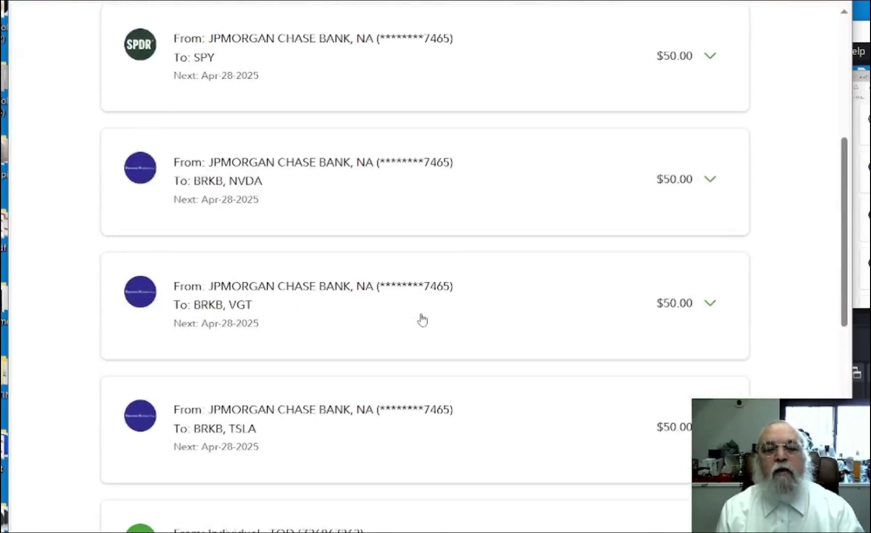
scroll(422, 320, up, 4)
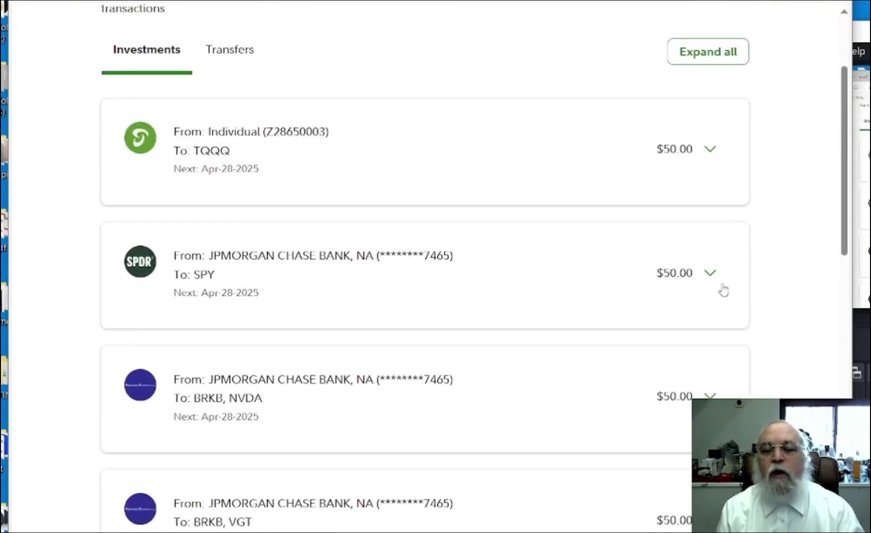
click(709, 274)
scroll(498, 267, down, 4)
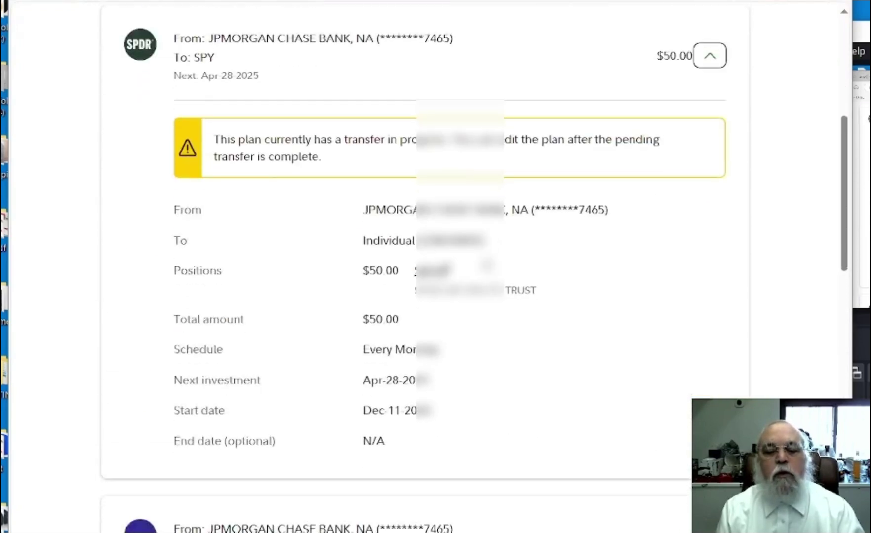
scroll(482, 266, down, 3)
scroll(375, 283, up, 7)
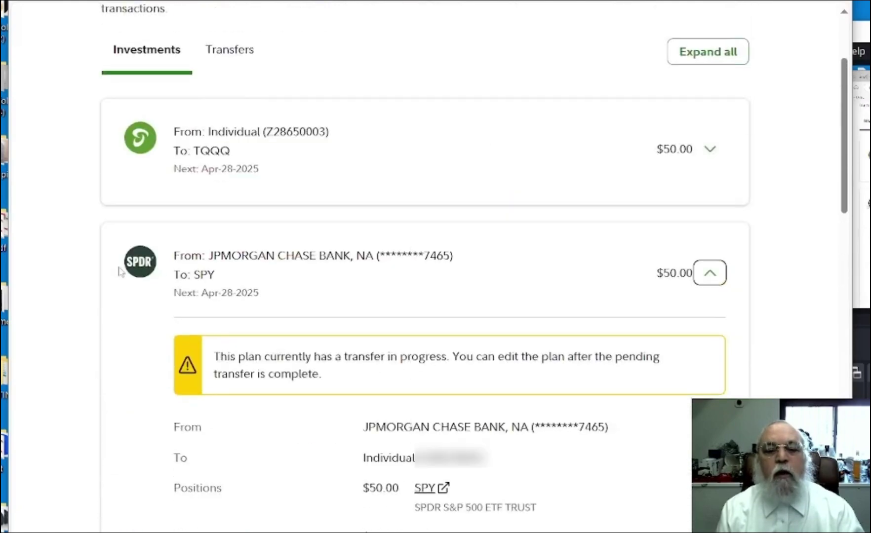
click(709, 274)
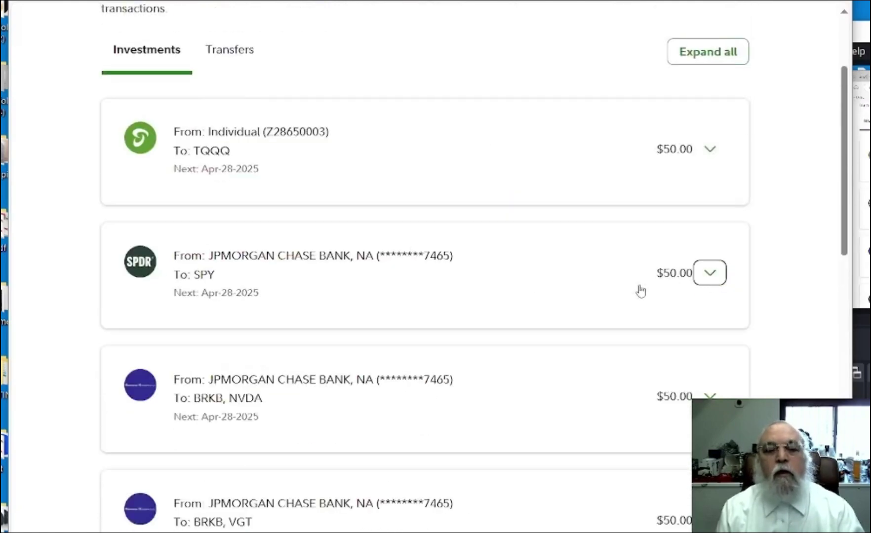
- Show more recurring investments and expand the new $50 IVV, QQQM, SCHD plan
scroll(567, 281, down, 3)
scroll(567, 281, down, 15)
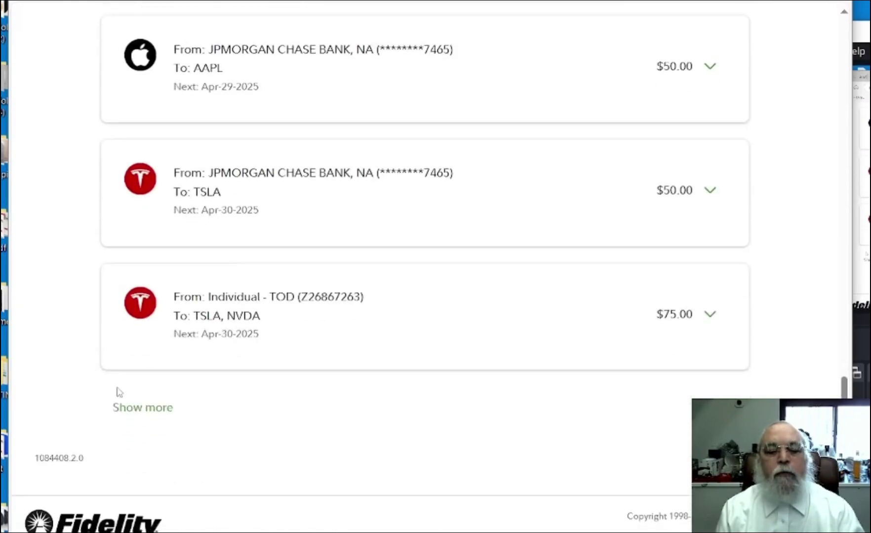
click(136, 408)
scroll(280, 369, down, 12)
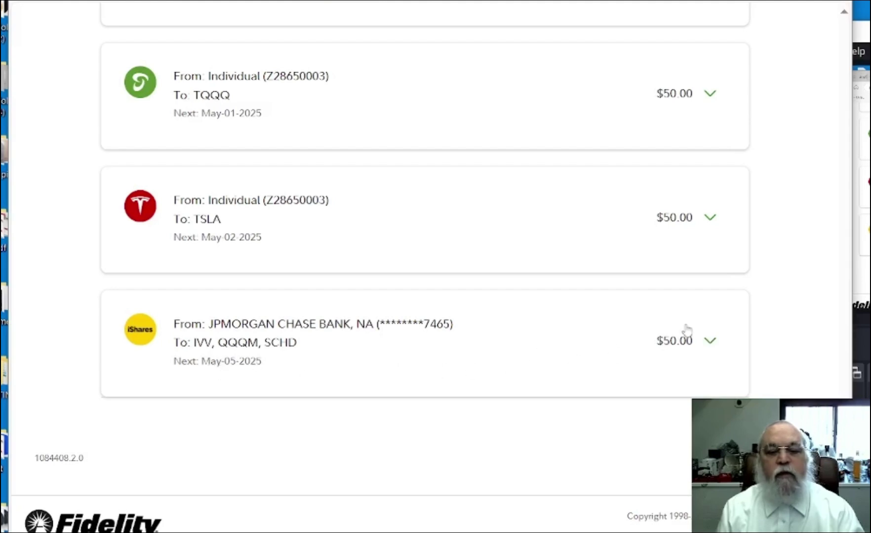
click(709, 349)
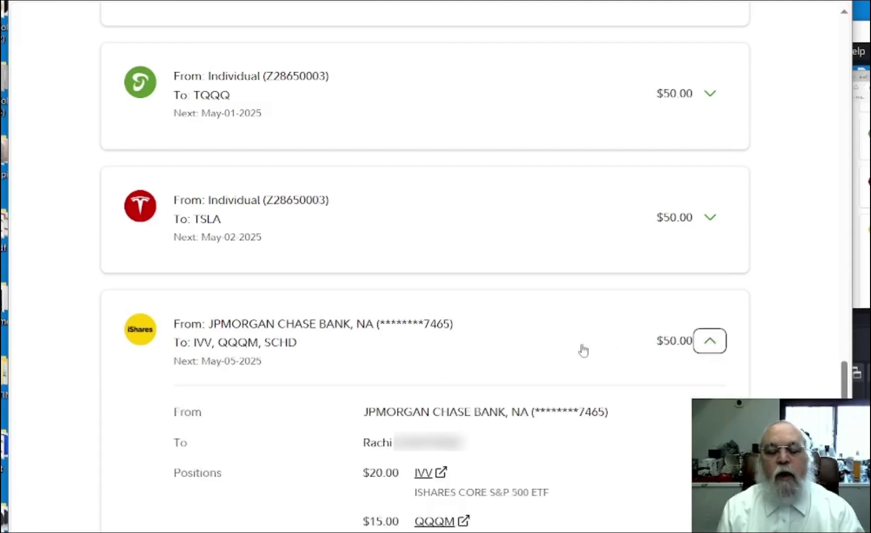
scroll(509, 330, down, 3)
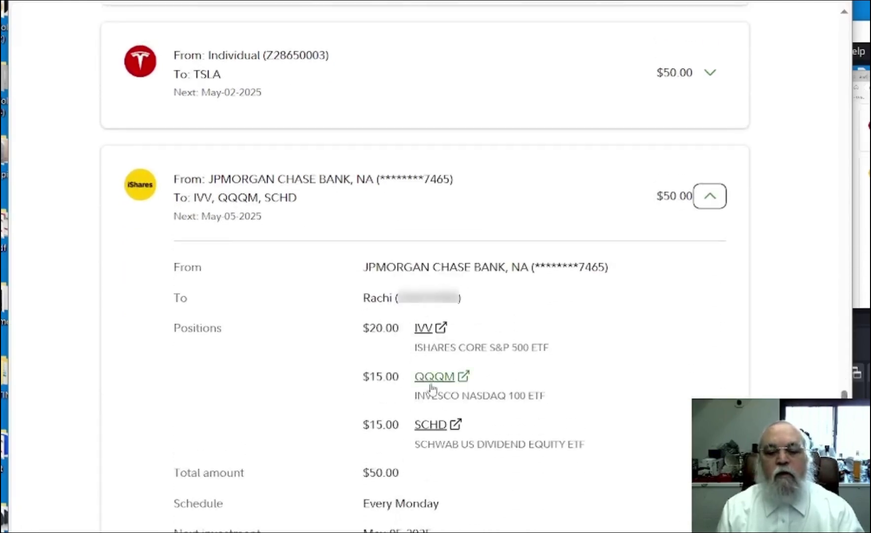
scroll(333, 418, down, 6)
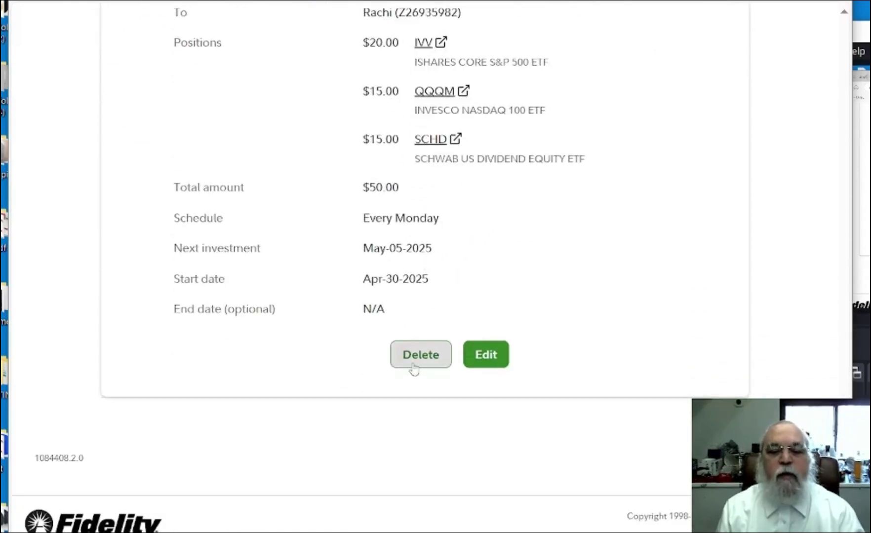
scroll(501, 365, up, 9)
scroll(504, 365, up, 20)
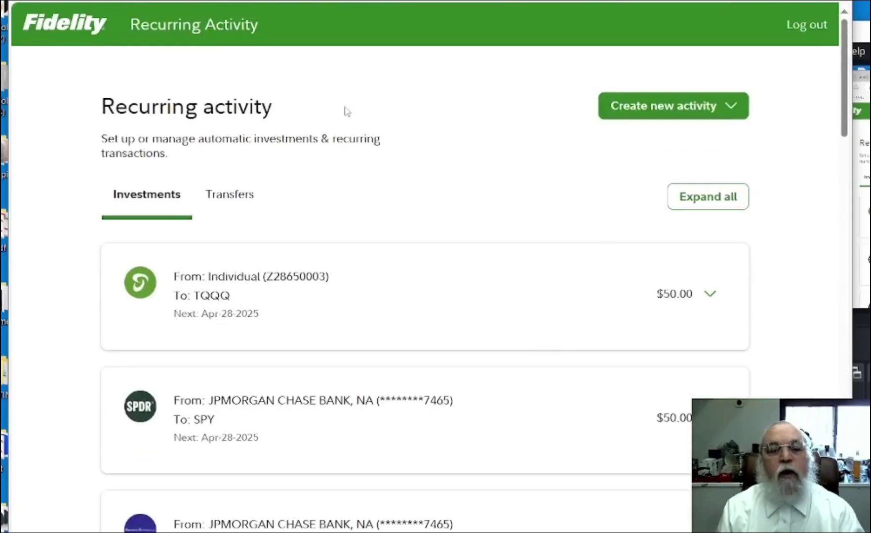
- Revisit Recurring activity through Transfer > Manage recurring transfers
click(57, 30)
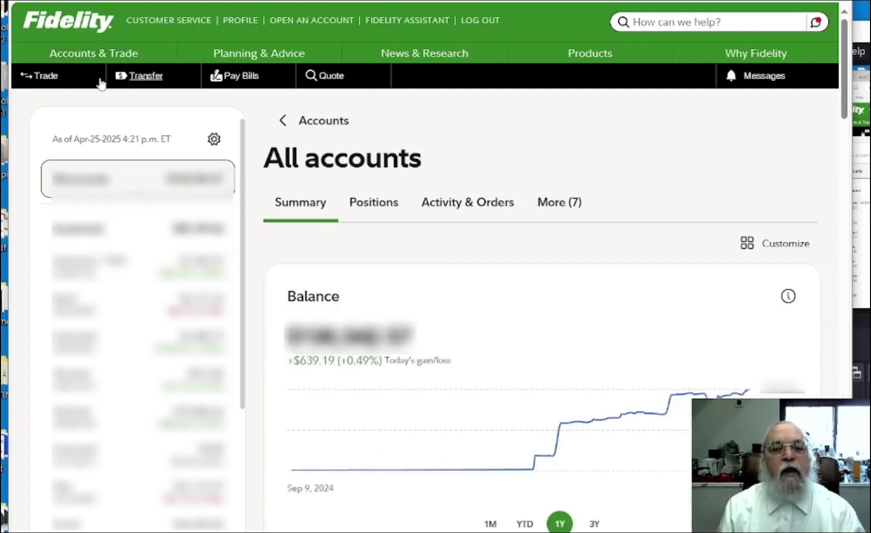
click(140, 78)
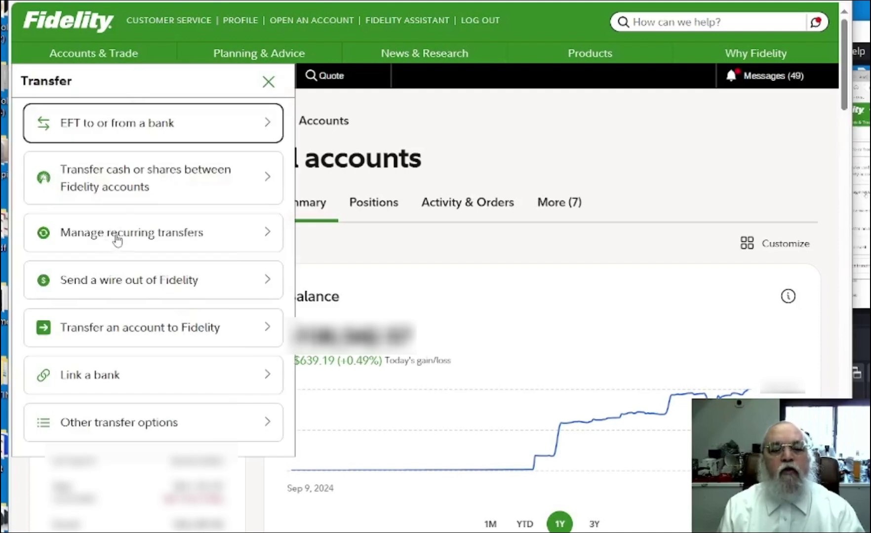
click(117, 239)
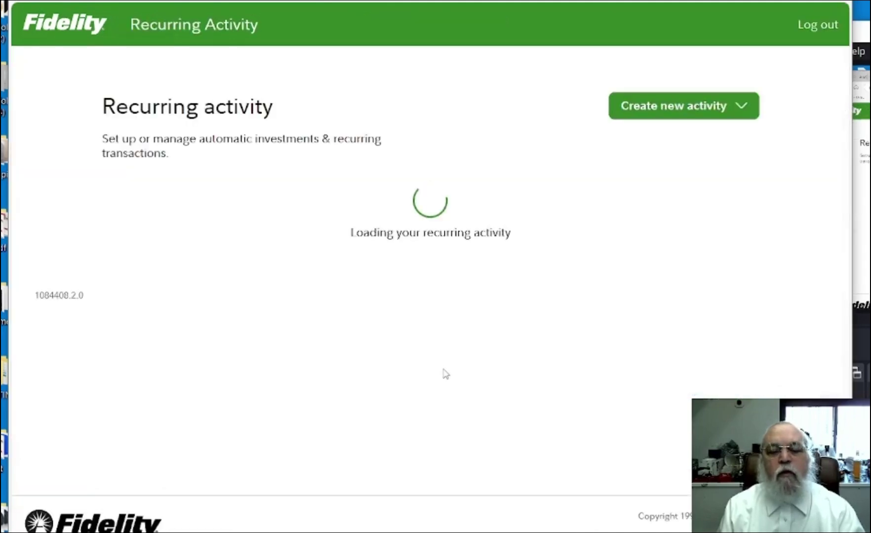
scroll(377, 307, down, 4)
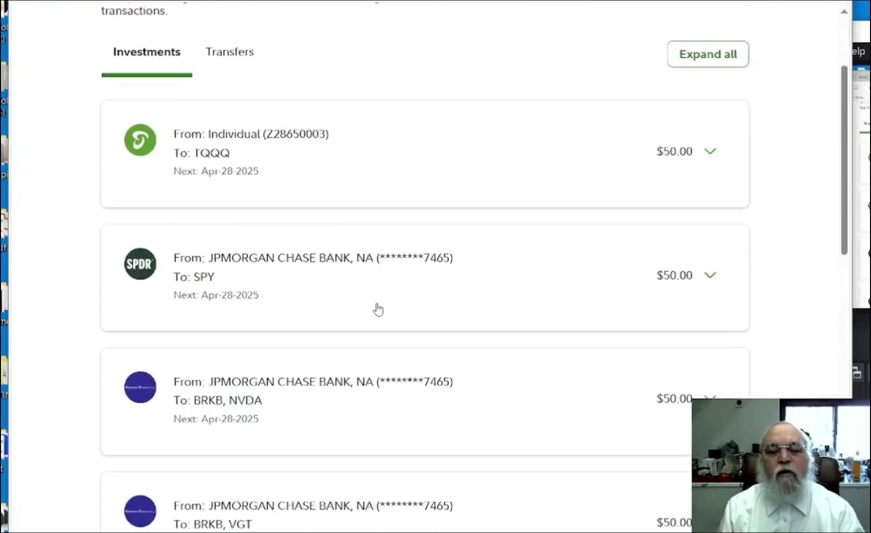
scroll(378, 308, down, 5)
scroll(380, 311, up, 9)
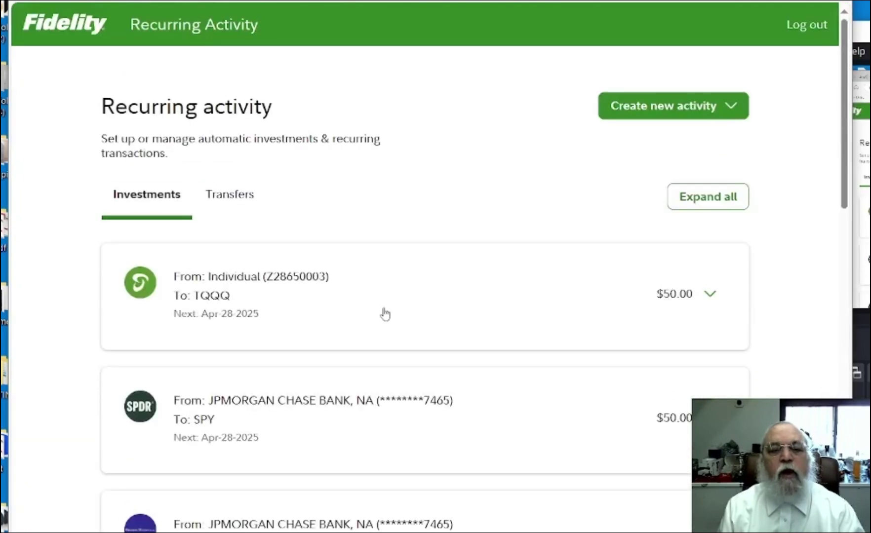
- Return to the All accounts home page and close the Transfer options
click(91, 35)
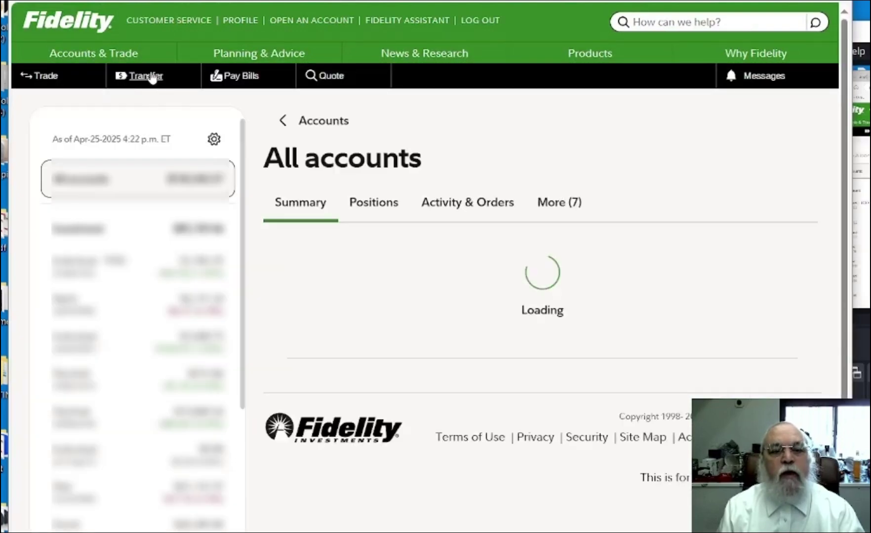
click(148, 77)
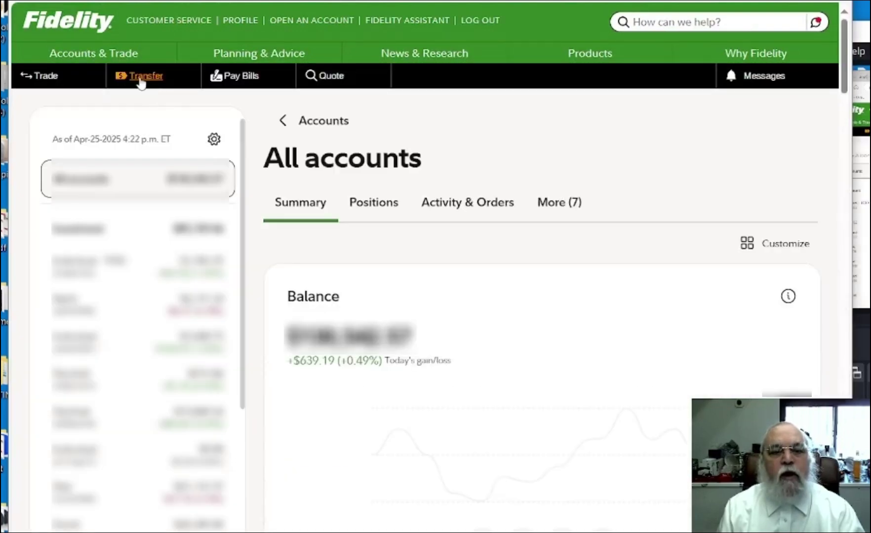
click(142, 78)
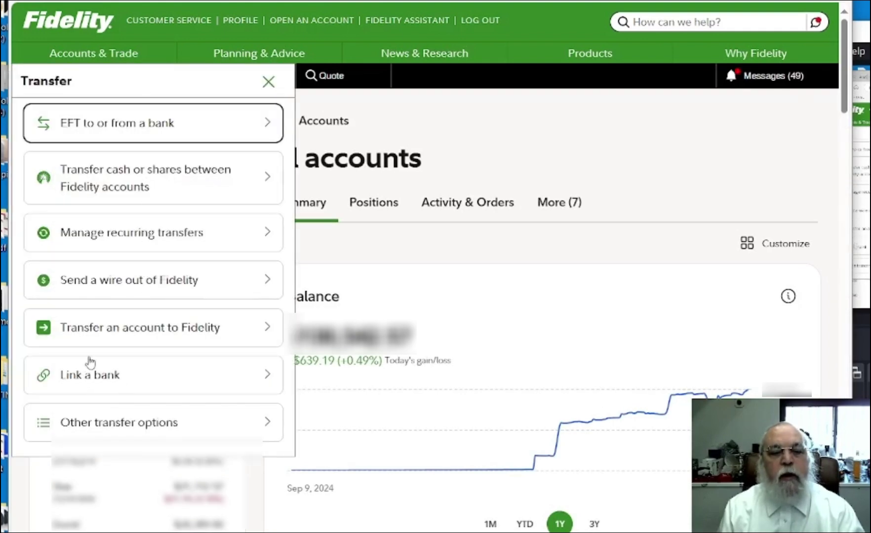
click(268, 82)
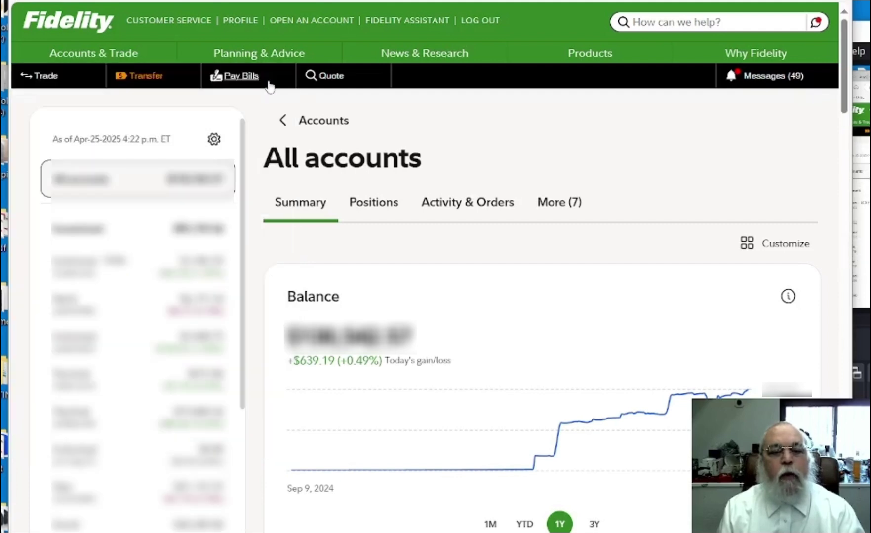